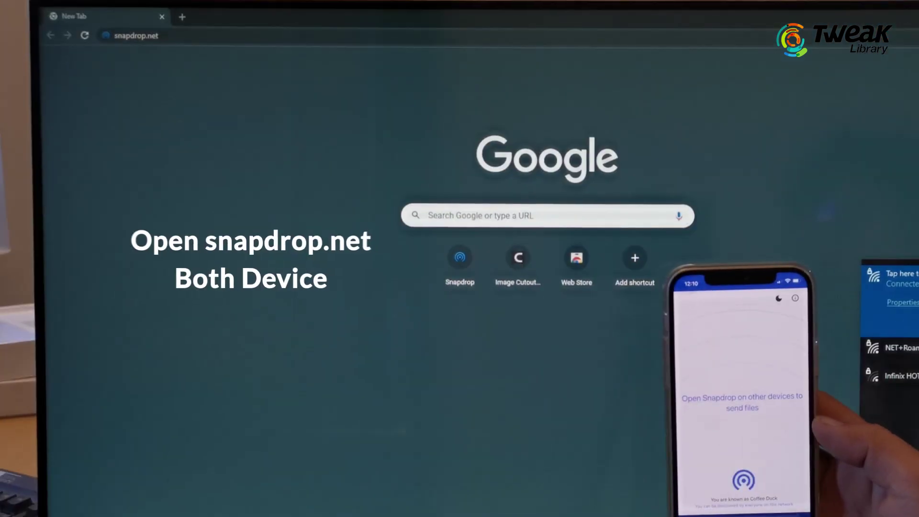
- Paste the copied address into the address bar and load snapdrop.net
right_click(135, 37)
left_click(206, 94)
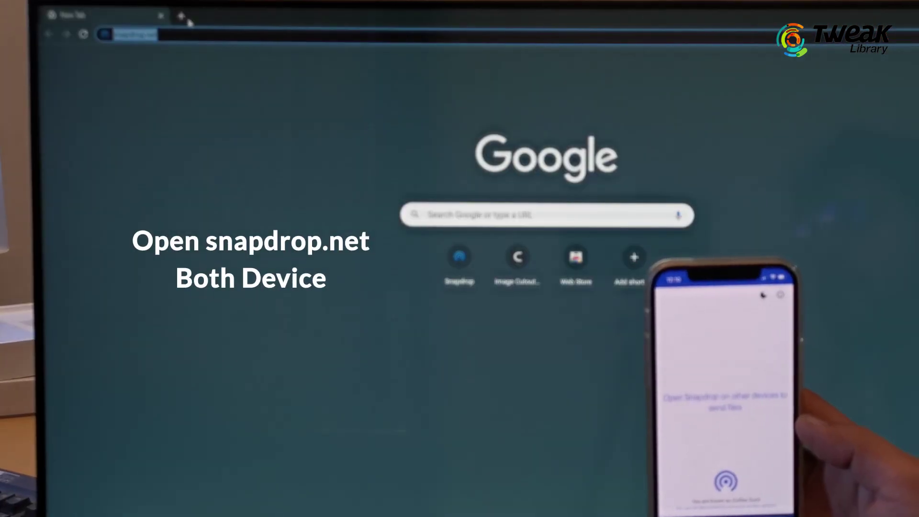
left_click(170, 36)
right_click(169, 36)
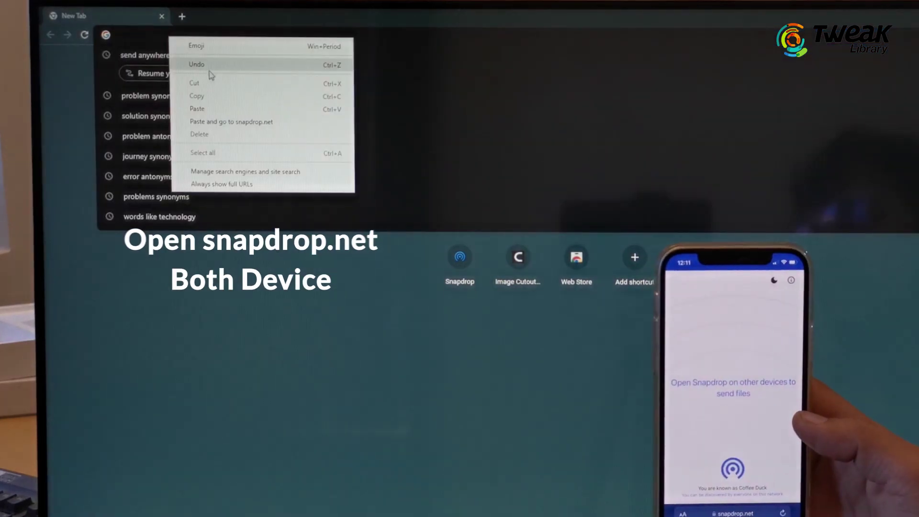
left_click(231, 122)
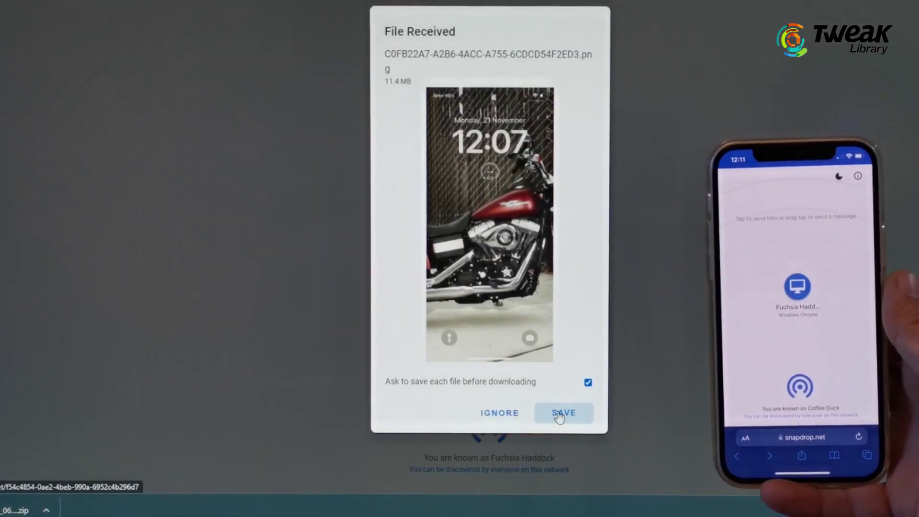
- Save the incoming iPhone photos to the PC and maximize the Downloads window
left_click(559, 413)
left_click(558, 404)
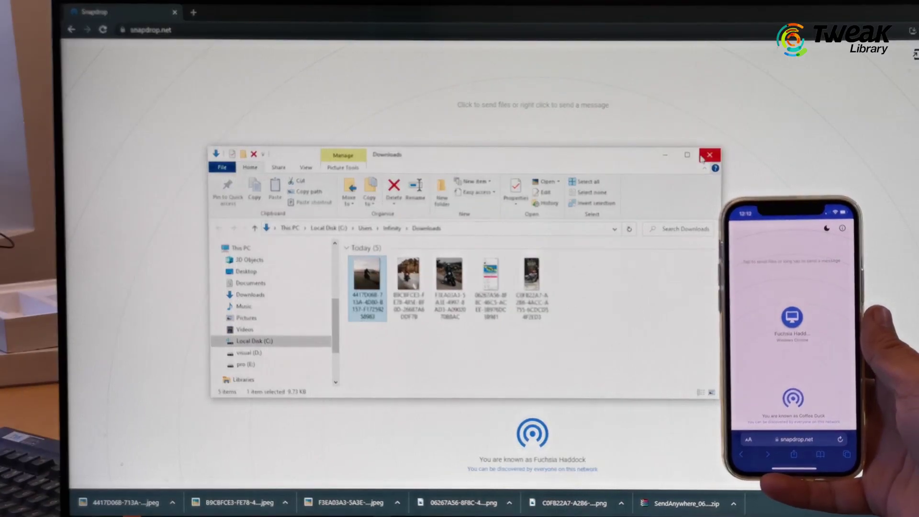
left_click(687, 155)
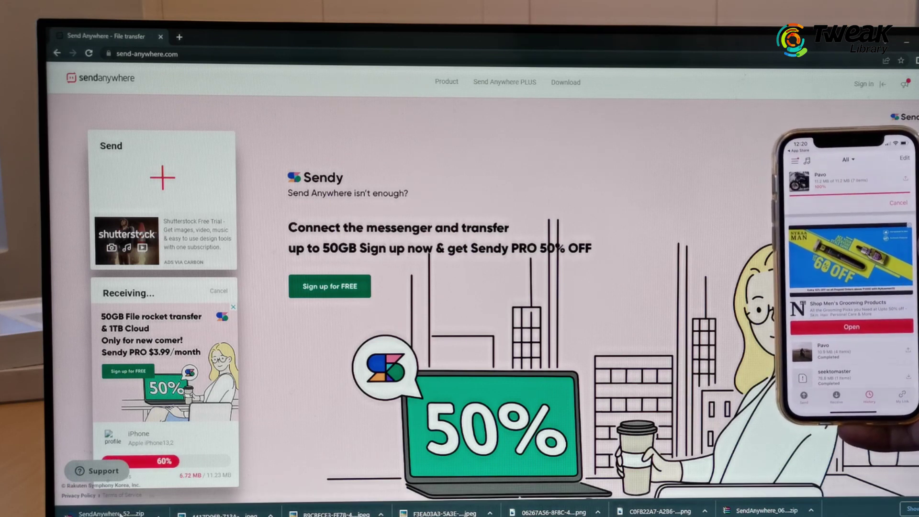
- Reveal the downloaded SendAnywhere zip in its Downloads folder from the download bar
left_click(122, 513)
left_click(153, 495)
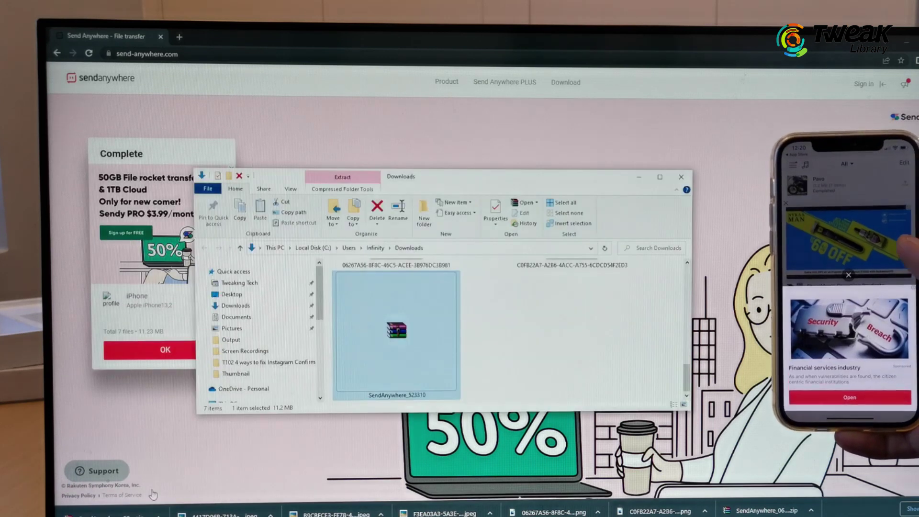